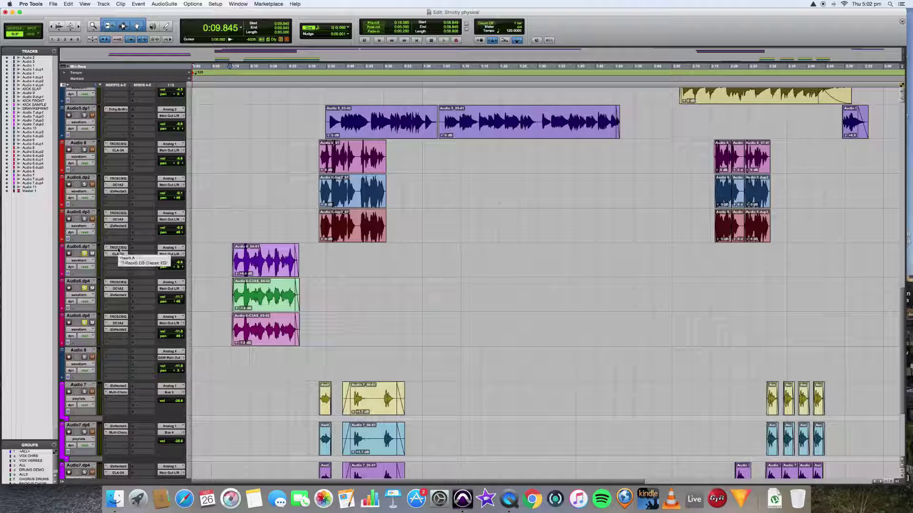
Step: Bypass the EQ and compressor inserts on the Audio6.dp1 track and raise the track's volume while listening
left_click(118, 248, "shift+super")
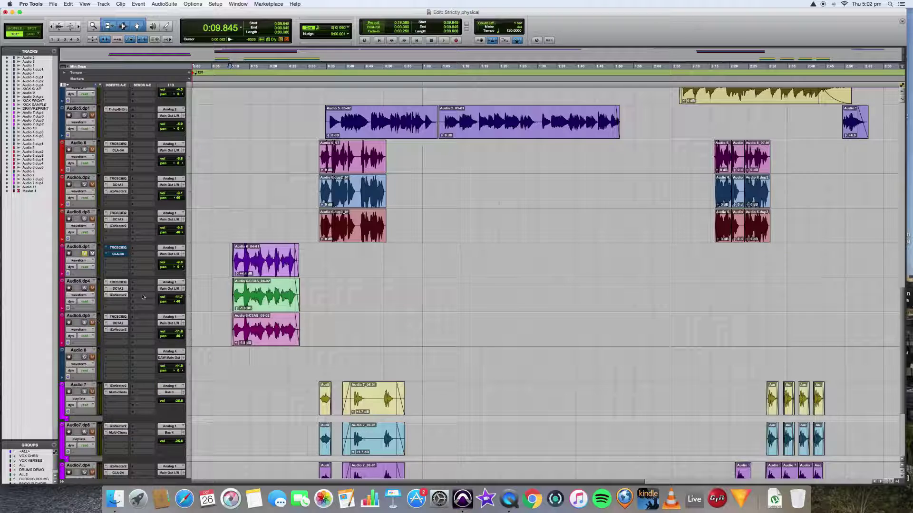
key("space")
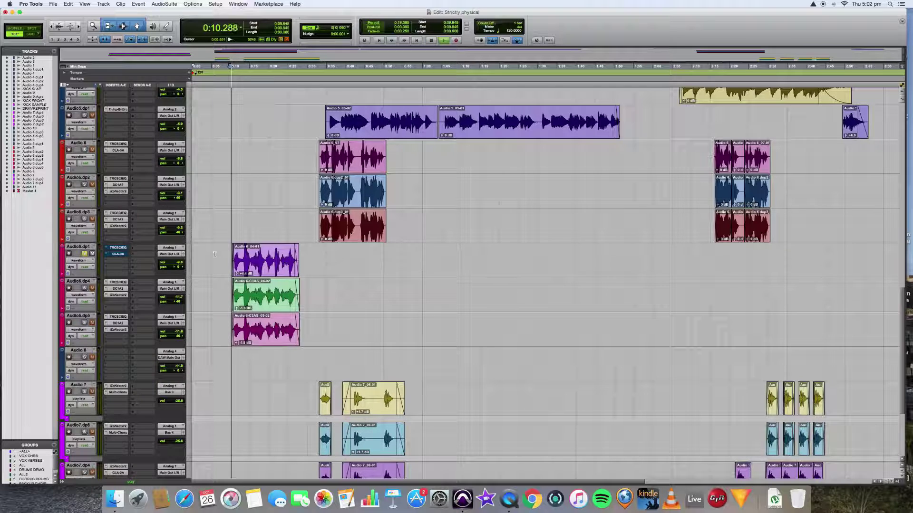
left_click_drag(179, 263, 180, 260)
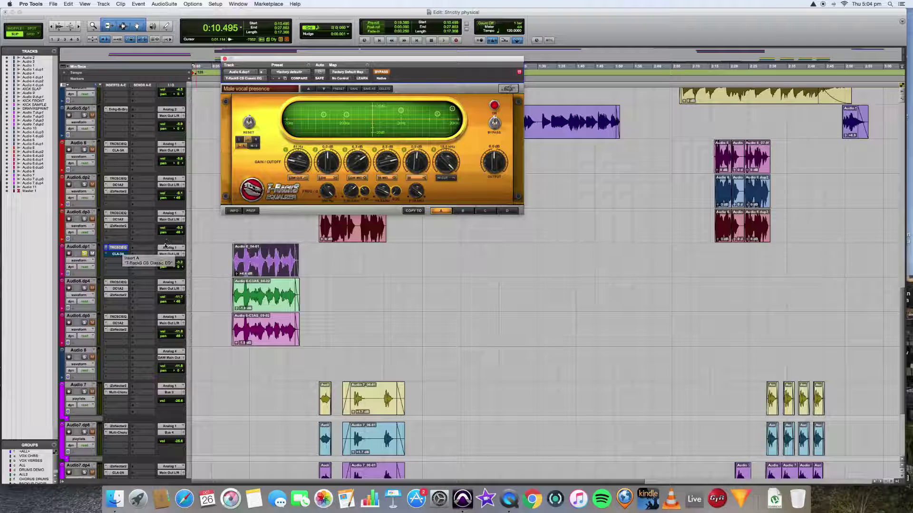
Step: Play the Audio6.dp1 clip while comparing the T-RackS Classic EQ bypassed and active, leaving the EQ active
left_click(228, 252)
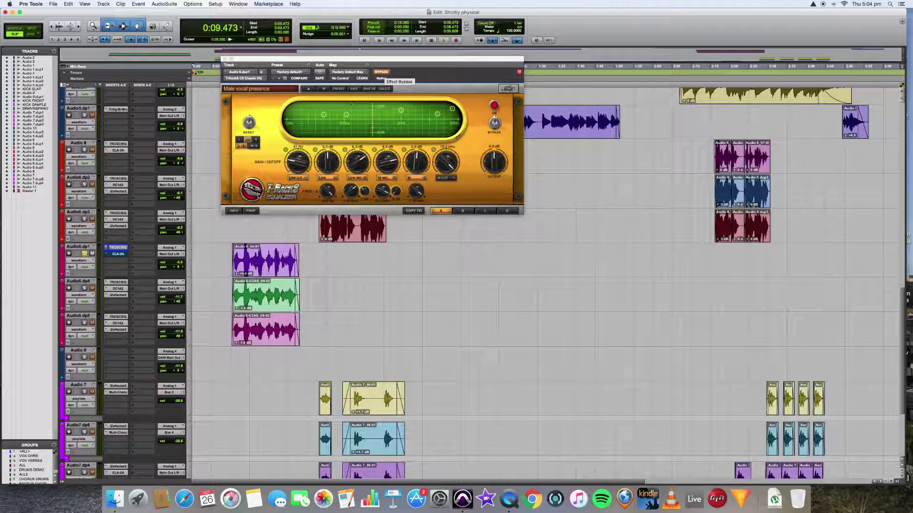
left_click(232, 223)
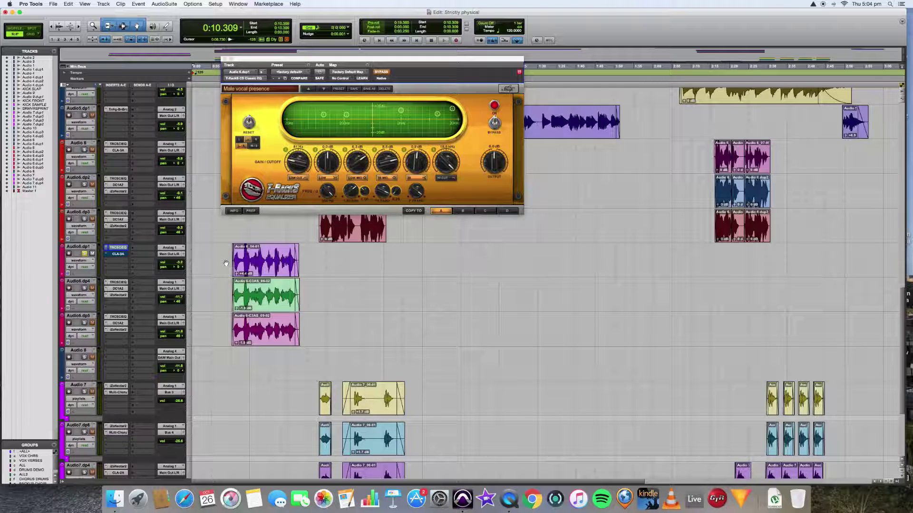
key("space")
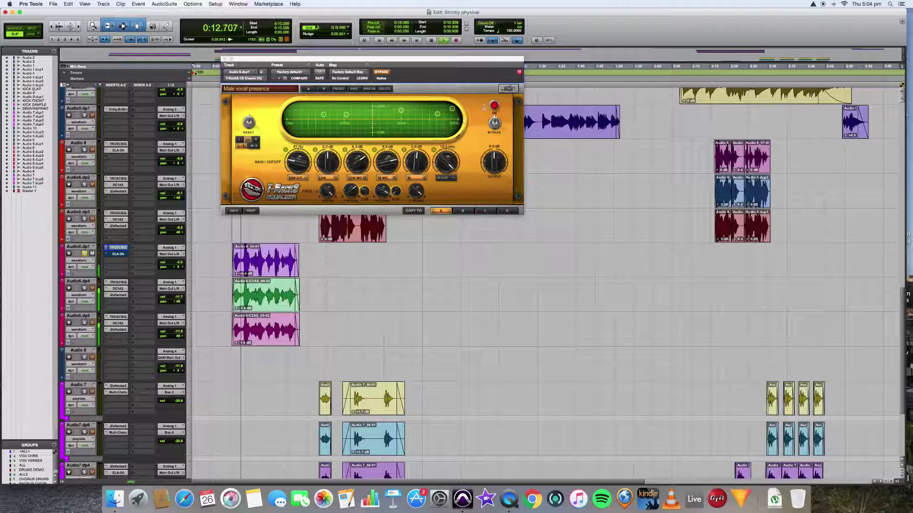
left_click(387, 73)
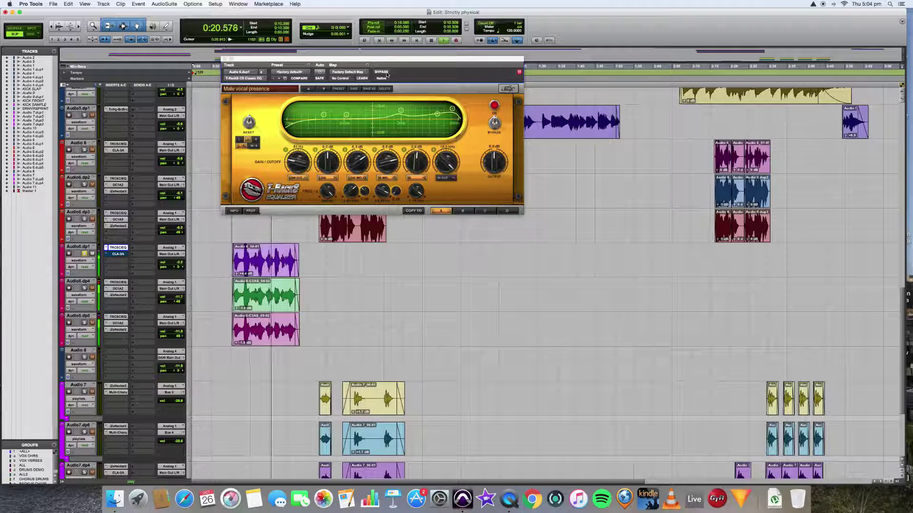
left_click(387, 73)
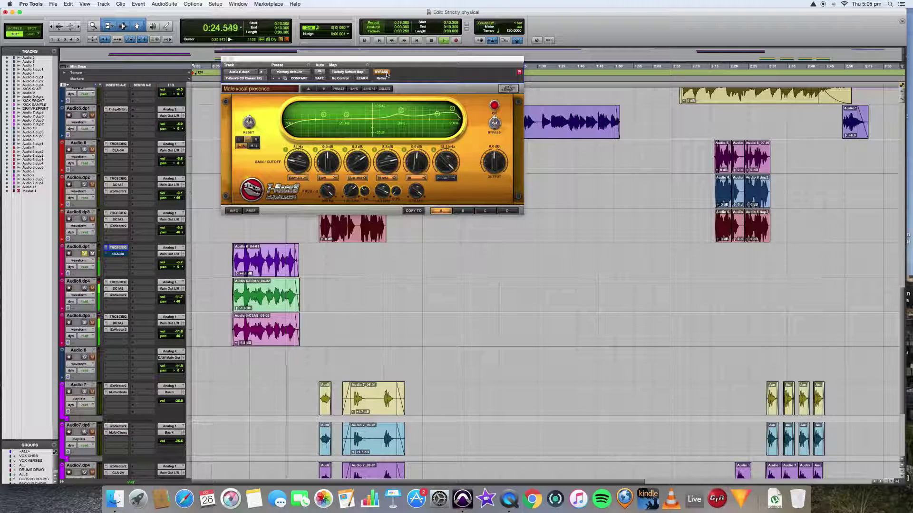
left_click(387, 73)
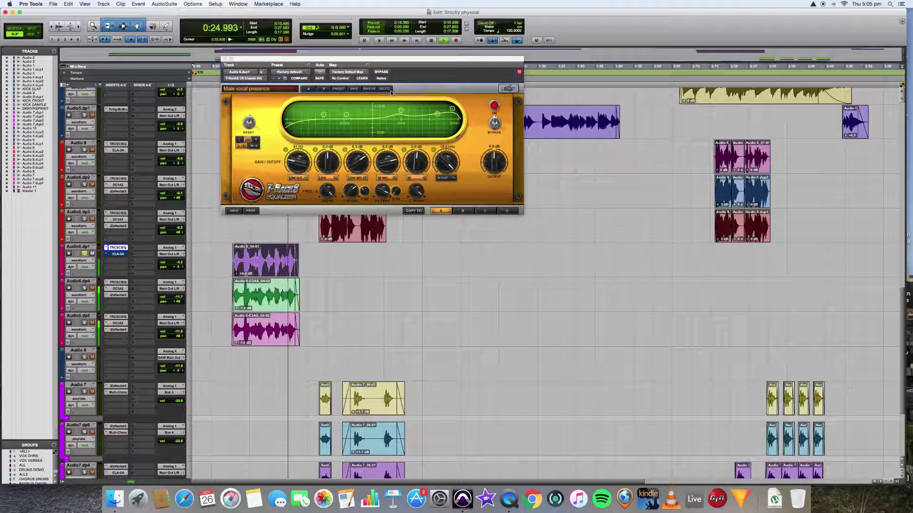
key("space")
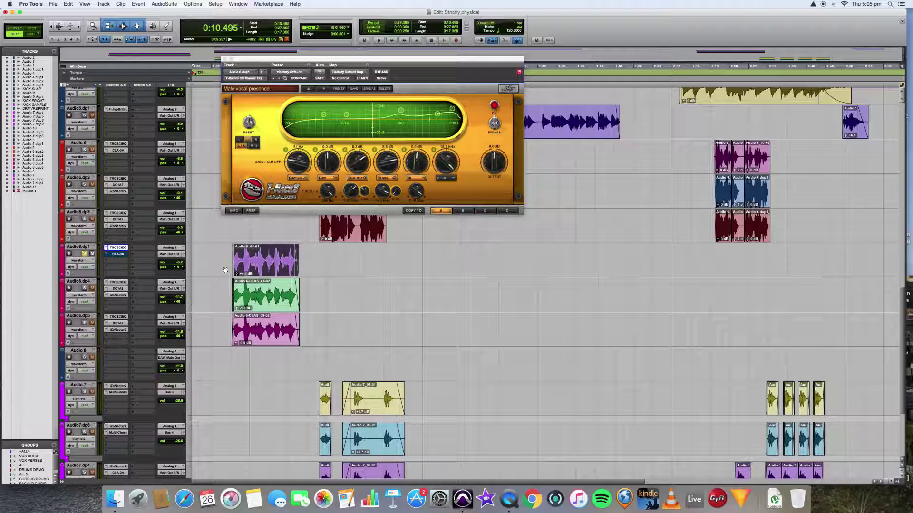
Step: Check the T-RackS EQ on the Audio6.dp4 and Audio6.dp5 tracks and solo both tracks
left_click(114, 282)
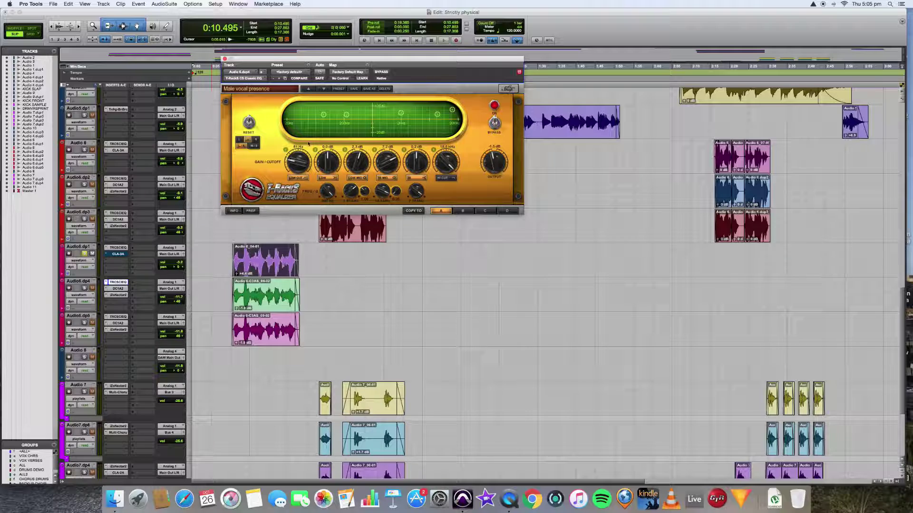
left_click(120, 317)
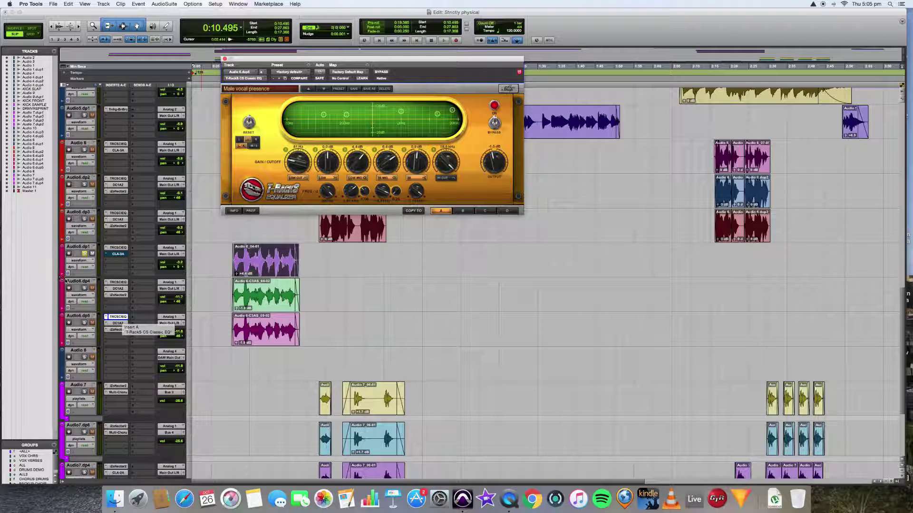
left_click(85, 288)
left_click(85, 323)
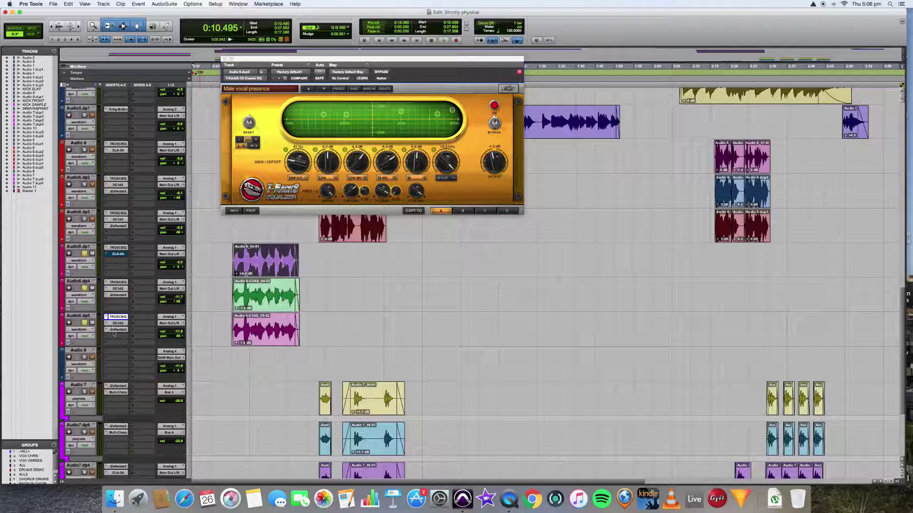
Step: Open the iZotope Nectar 2 insert on Audio6.dp5, show its FX module and dismiss the preset manager
left_click(118, 254)
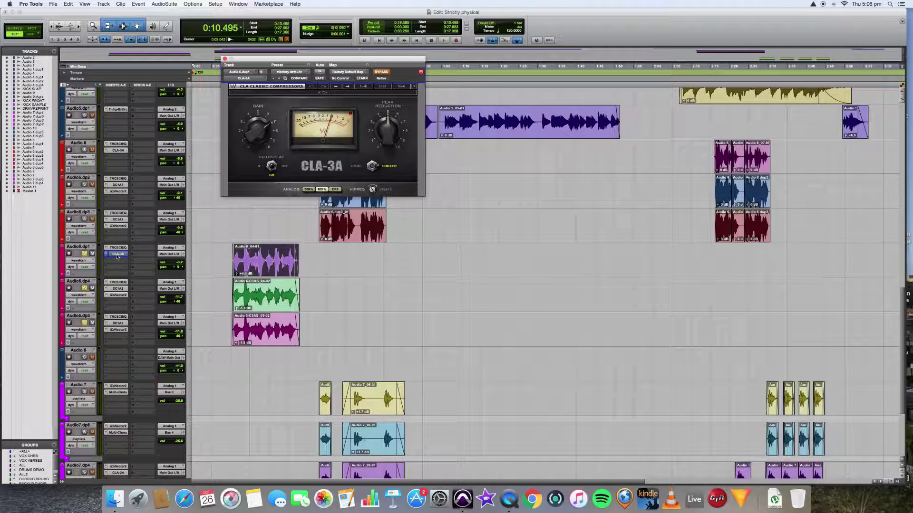
left_click(119, 329)
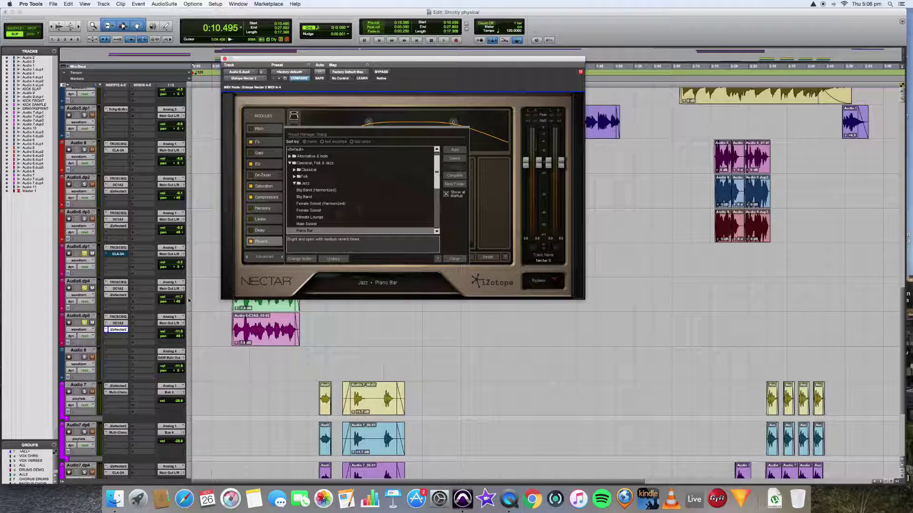
left_click(224, 319)
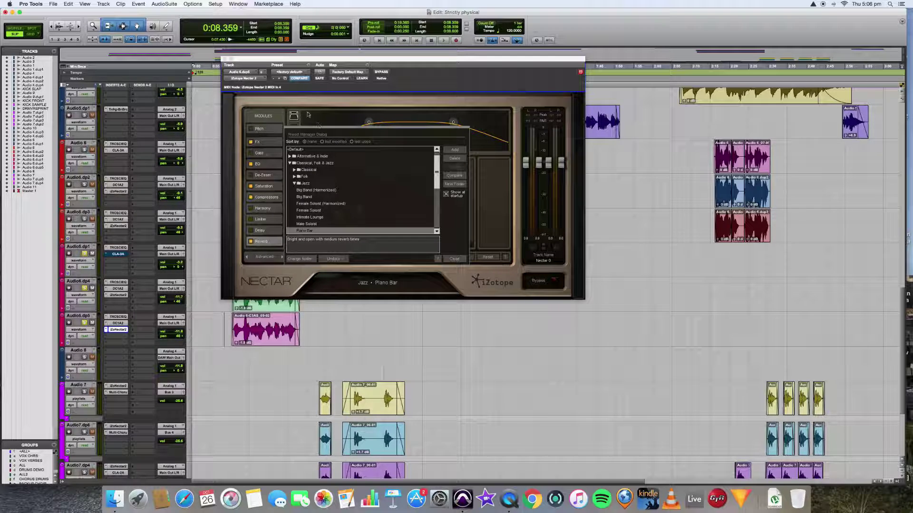
left_click(262, 144)
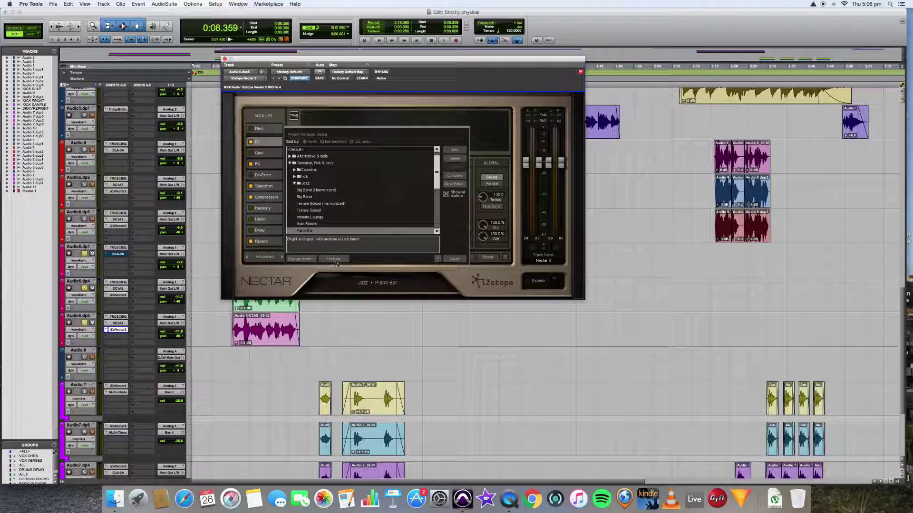
left_click(455, 259)
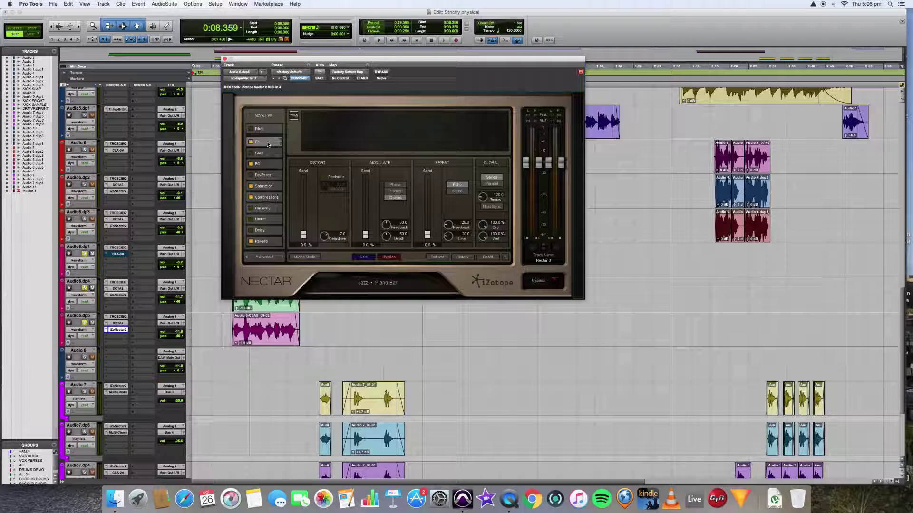
Step: Examine the Saturation, Compressors and Reverb modules of Nectar 2 on the Audio6.dp5 track
left_click(271, 188)
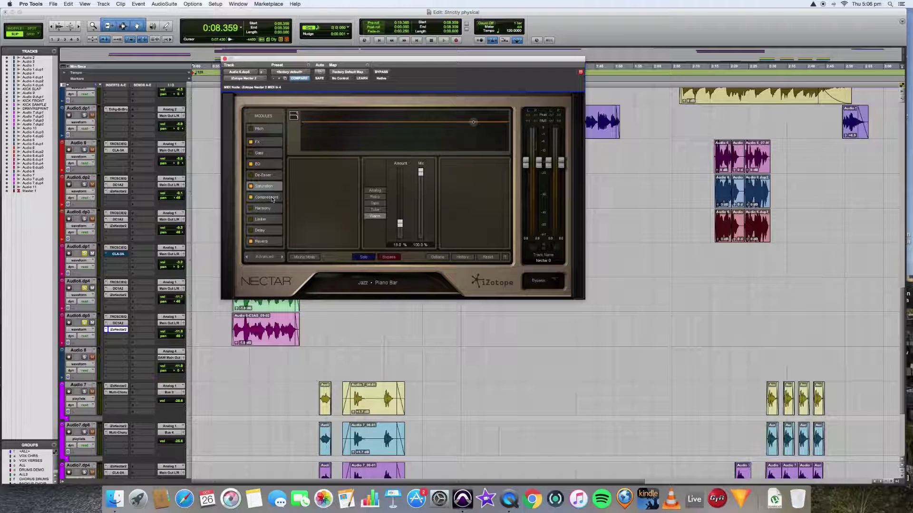
left_click(273, 198)
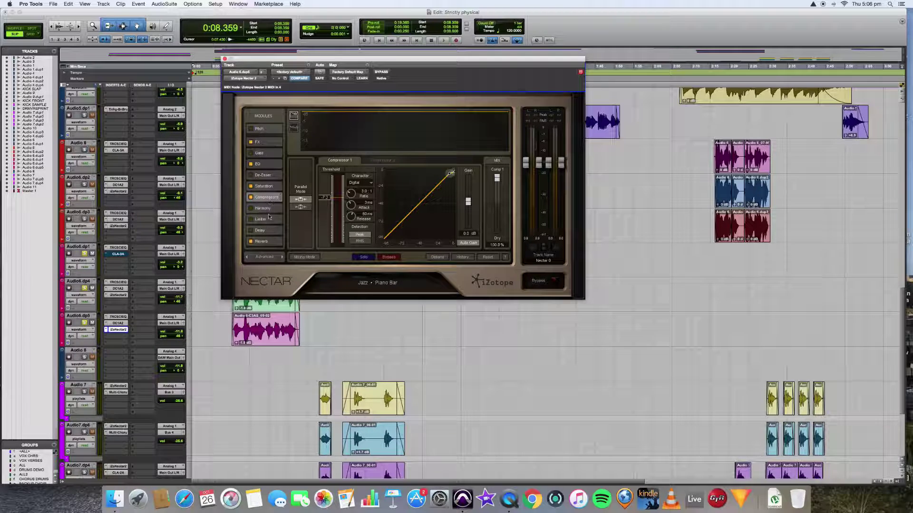
left_click(260, 243)
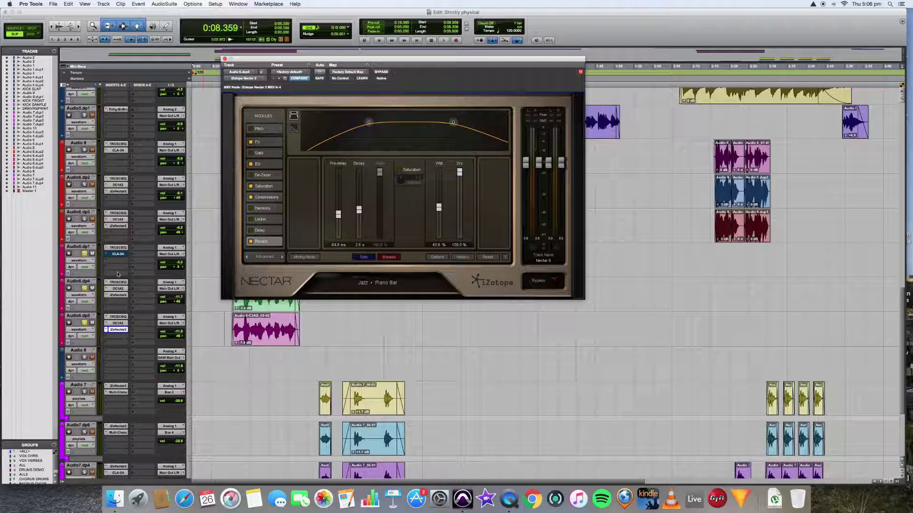
left_click(116, 295)
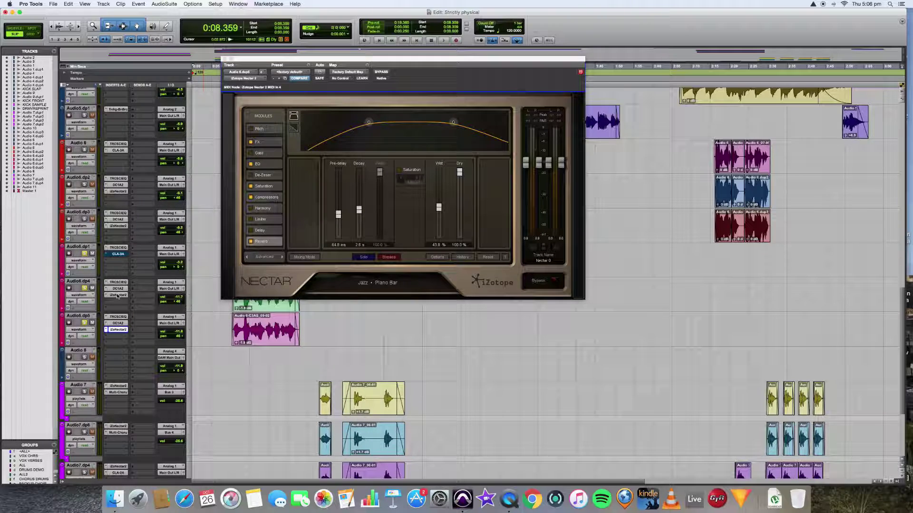
left_click(119, 330)
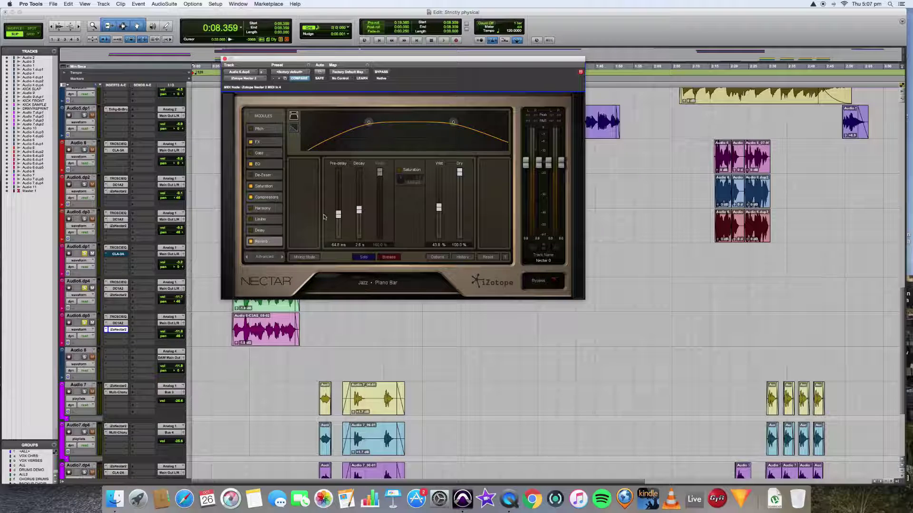
Step: Examine the EQ and the DC1A2 compressor inserts on the Audio6.dp5 track
left_click(119, 317)
left_click(119, 323)
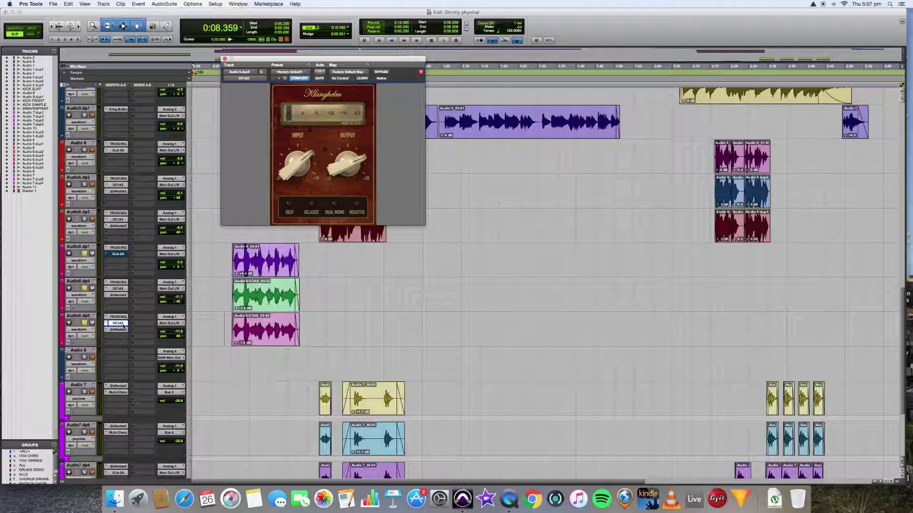
left_click(119, 317)
left_click(119, 323)
Step: Unsolo Audio6.dp4 and Audio6.dp5, and take the CLA-3A on Audio6.dp1 out of bypass during playback
left_click(119, 256)
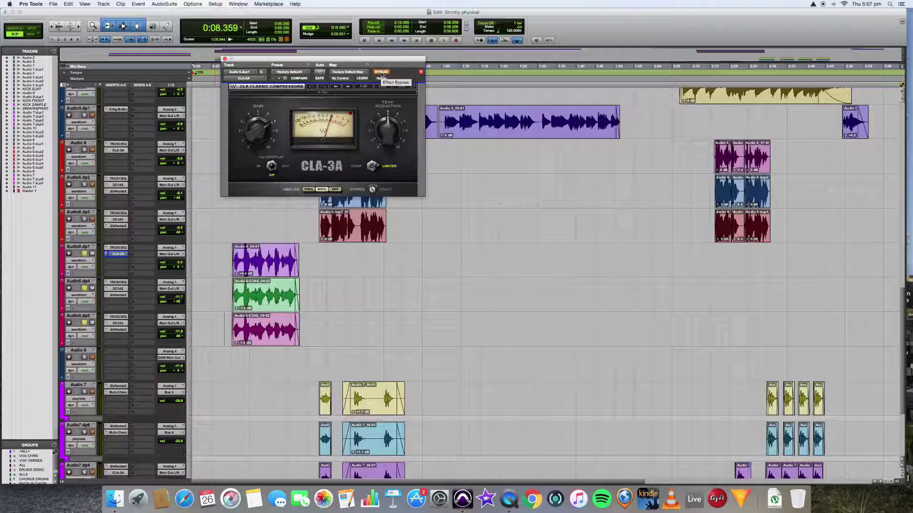
left_click(84, 323)
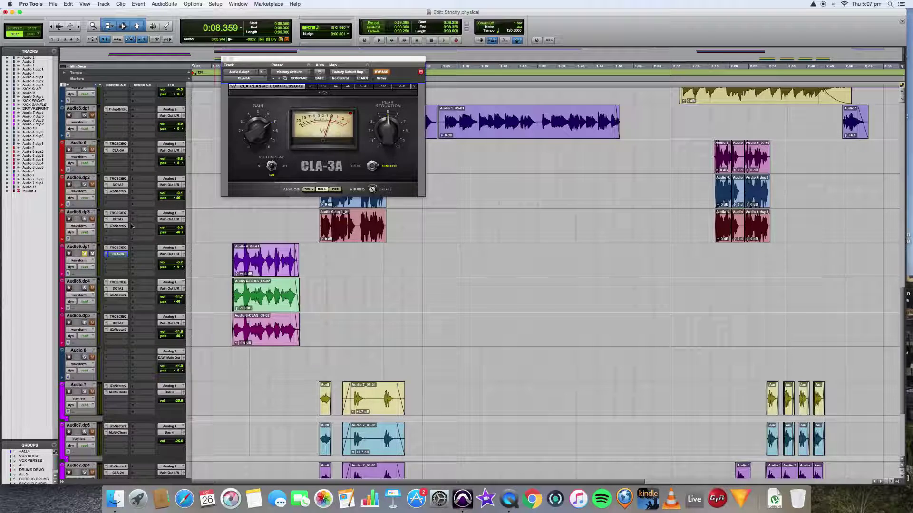
left_click(230, 252)
key("space")
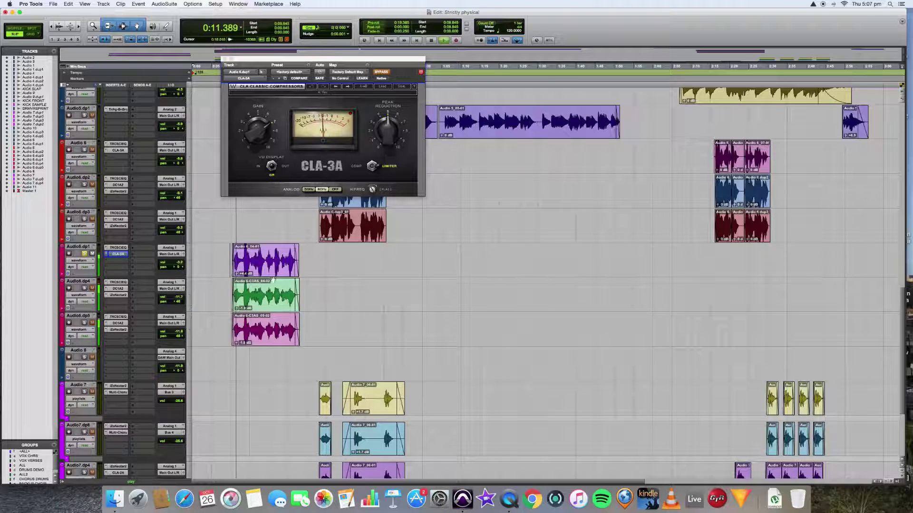
left_click(381, 72)
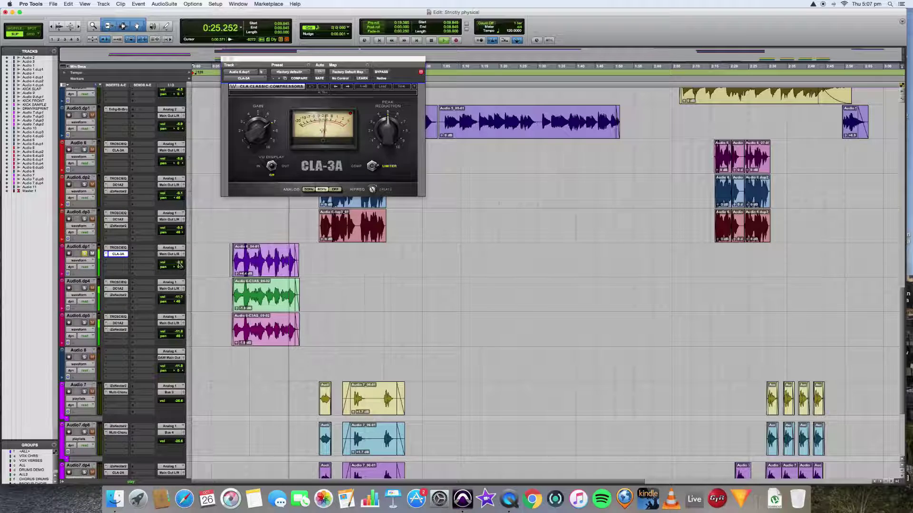
key("space")
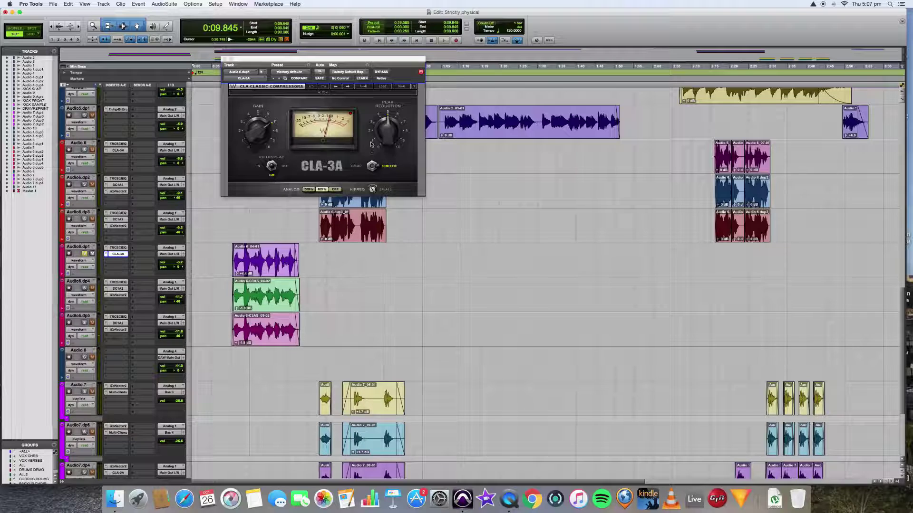
Step: Solo the Audio 6, Audio6.dp2 and Audio6.dp3 tracks in place of Audio6.dp1
mouse_move(391, 135)
scroll(393, 366, "down", 3)
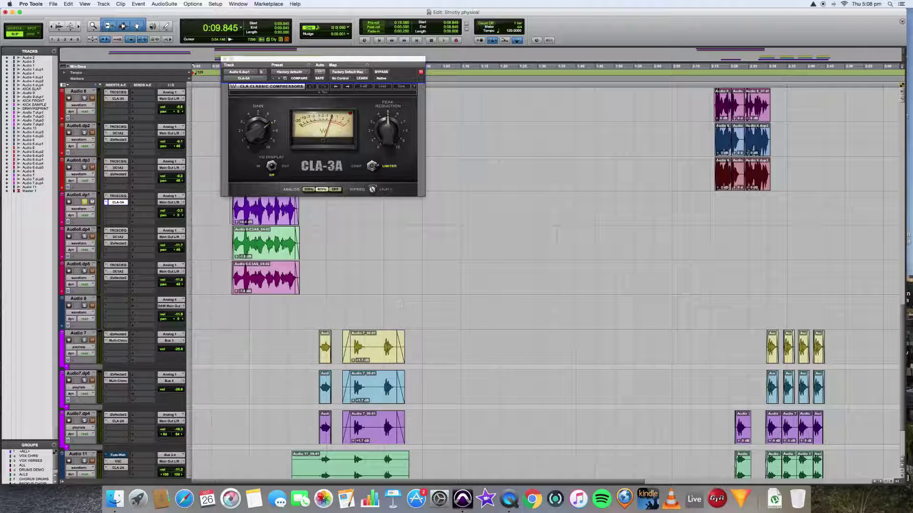
scroll(230, 205, "up", 8)
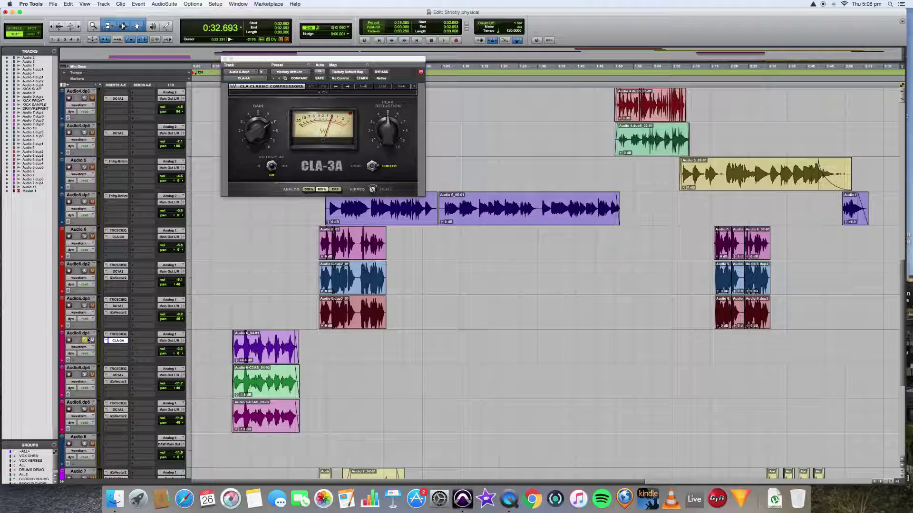
left_click(85, 305)
left_click(84, 271)
left_click(84, 236)
Step: Play the Audio 6, Audio6.dp2 and Audio6.dp3 clips from 0:31.300, first soloed and again with the solos cleared
left_click(315, 235)
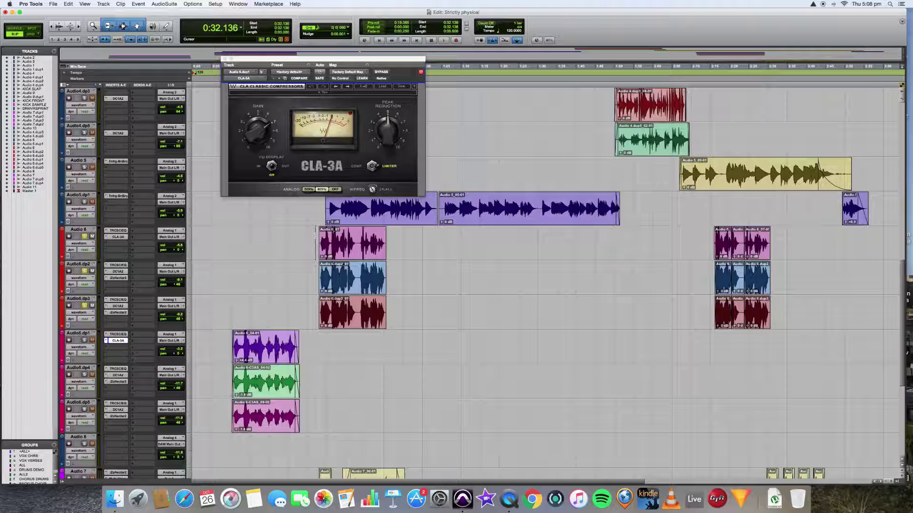
left_click(313, 234)
key("space")
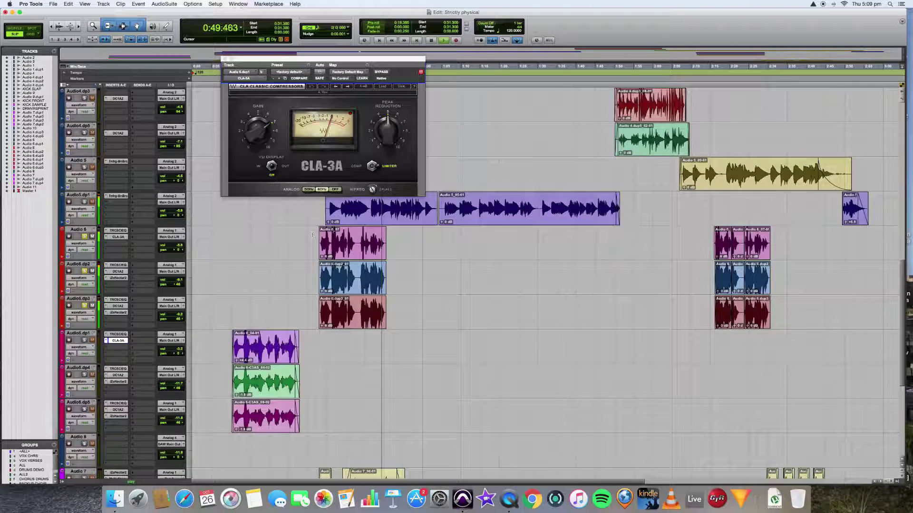
key("space")
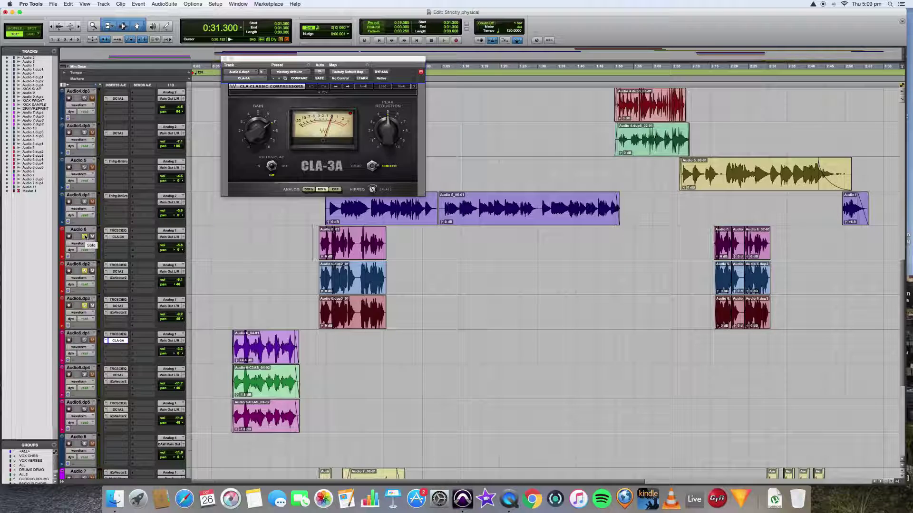
key("space")
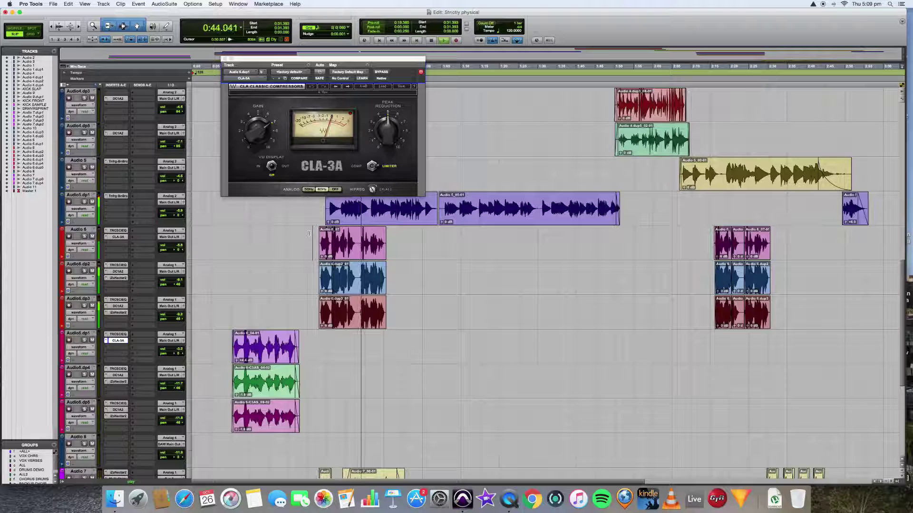
Step: Bypass and re-enable the CLA-3A compressor during playback to compare its effect, and stop playback
left_click(380, 72)
left_click(380, 72)
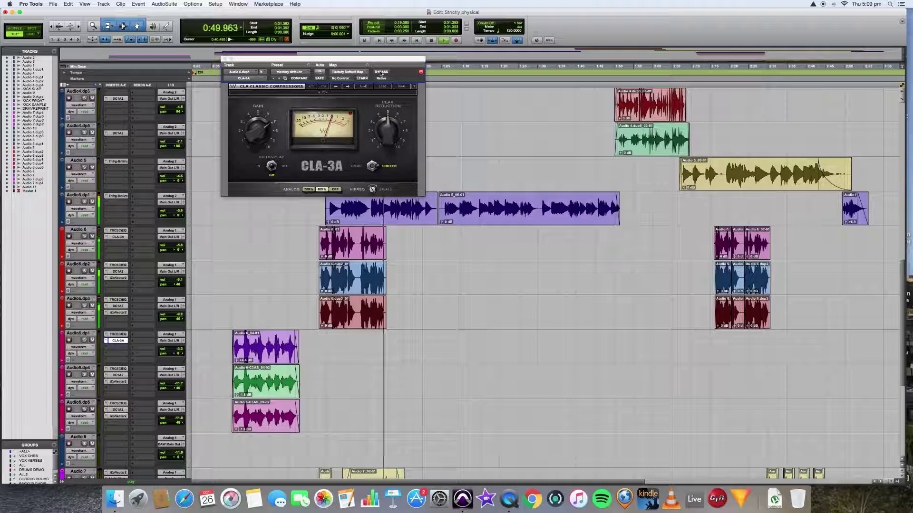
key("space")
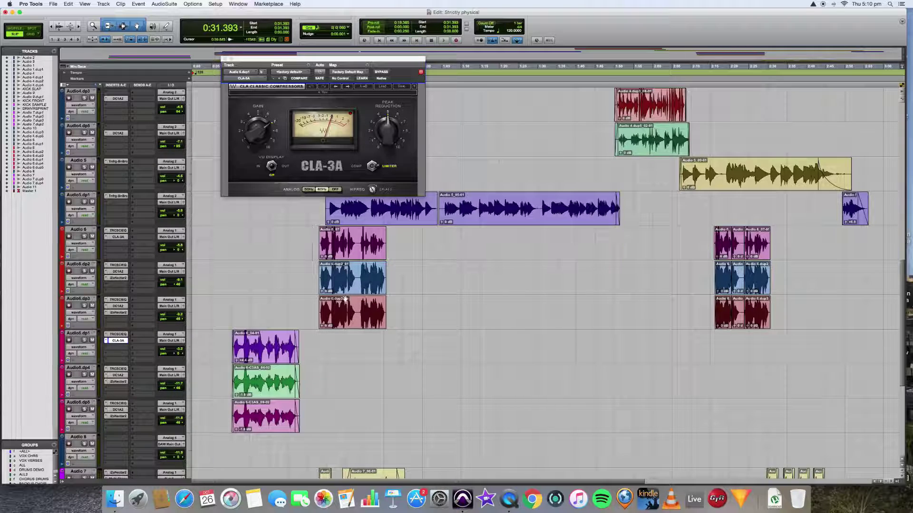
Step: Place the playback cursor at 0:09.566, just before the Audio6.dp1 clip, and look over the session's other tracks
scroll(345, 336, "down", 3)
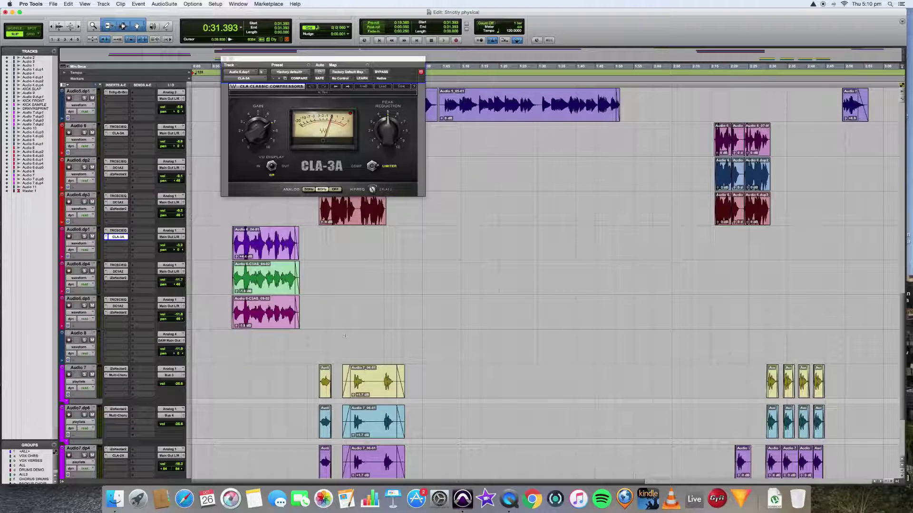
left_click(229, 231)
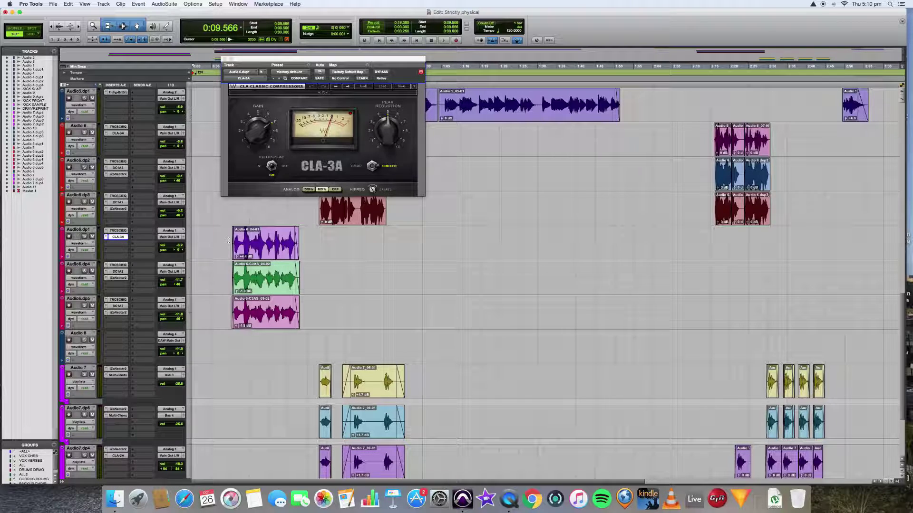
scroll(228, 240, "down", 3)
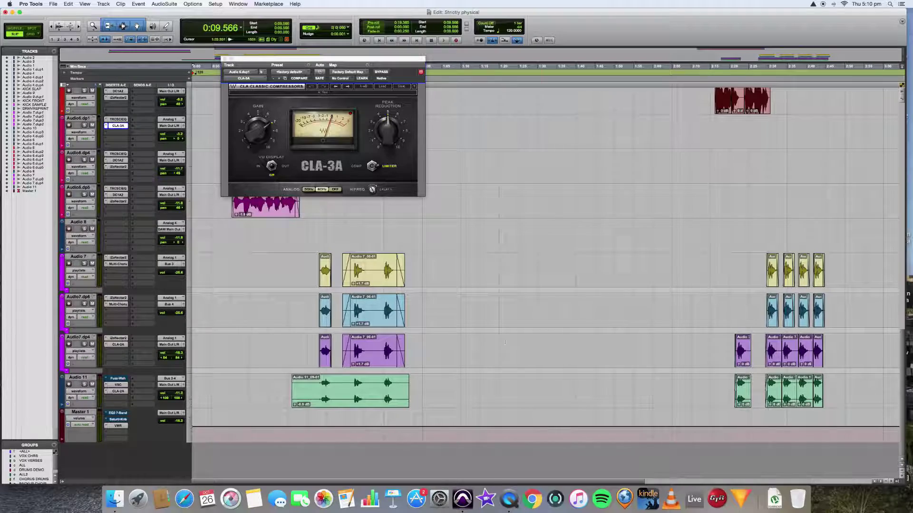
scroll(564, 340, "up", 12)
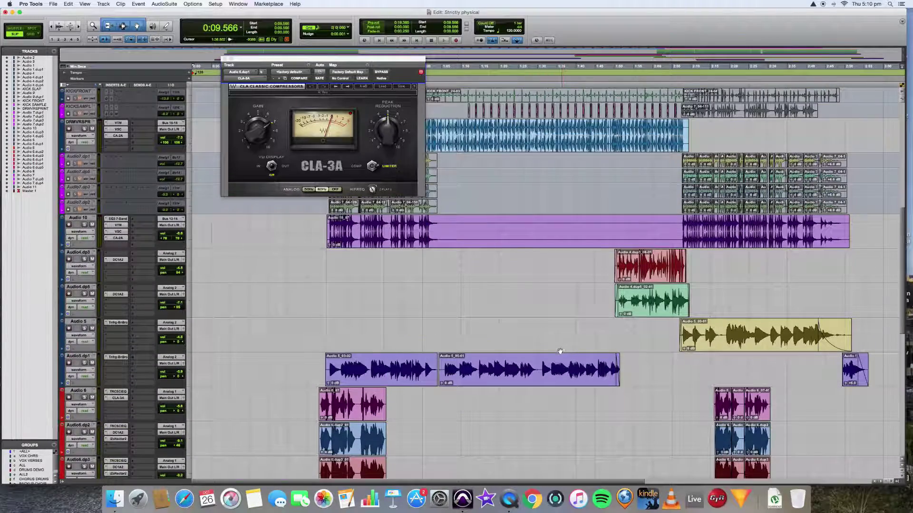
scroll(480, 323, "up", 1)
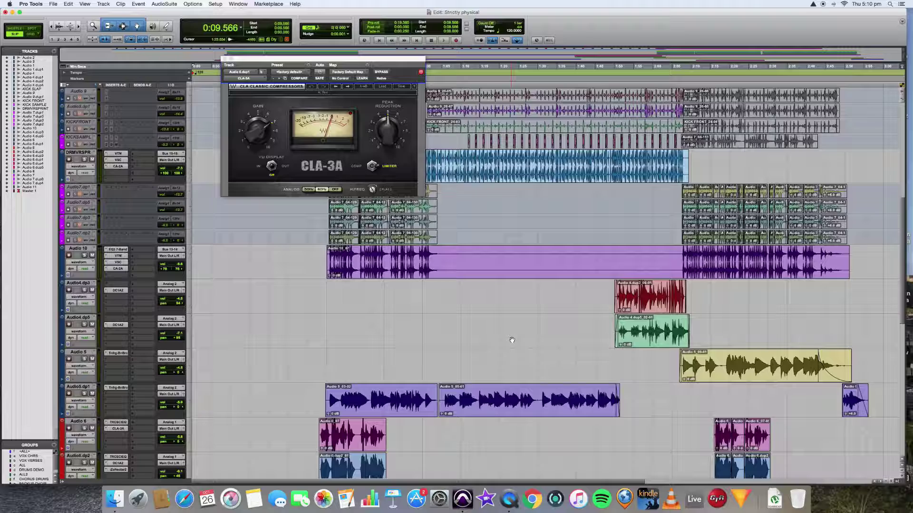